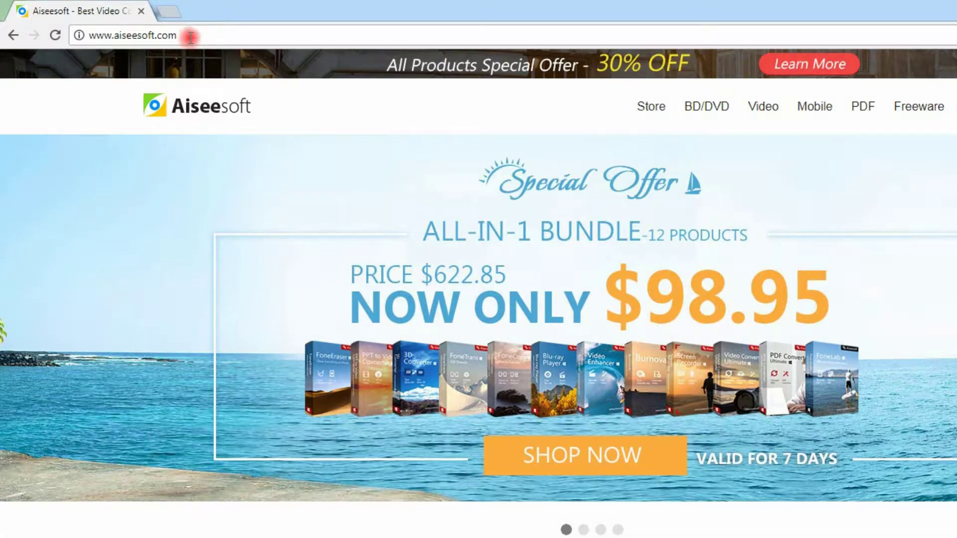
Step: Open the Burnova product page on the Aiseesoft site and start its free download
{"action": "left_click", "coordinate": [188, 35]}
{"action": "mouse_move", "coordinate": [563, 220]}
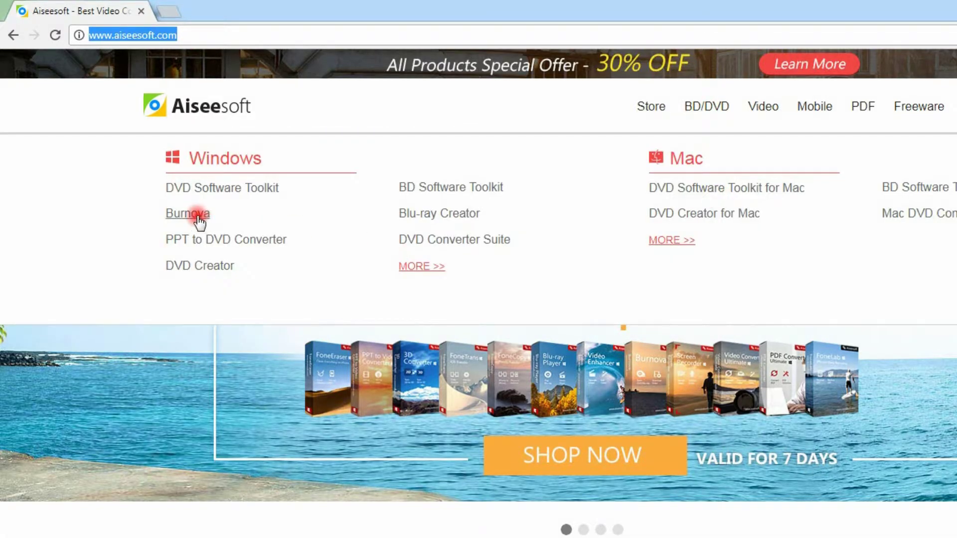
{"action": "left_click", "coordinate": [198, 217]}
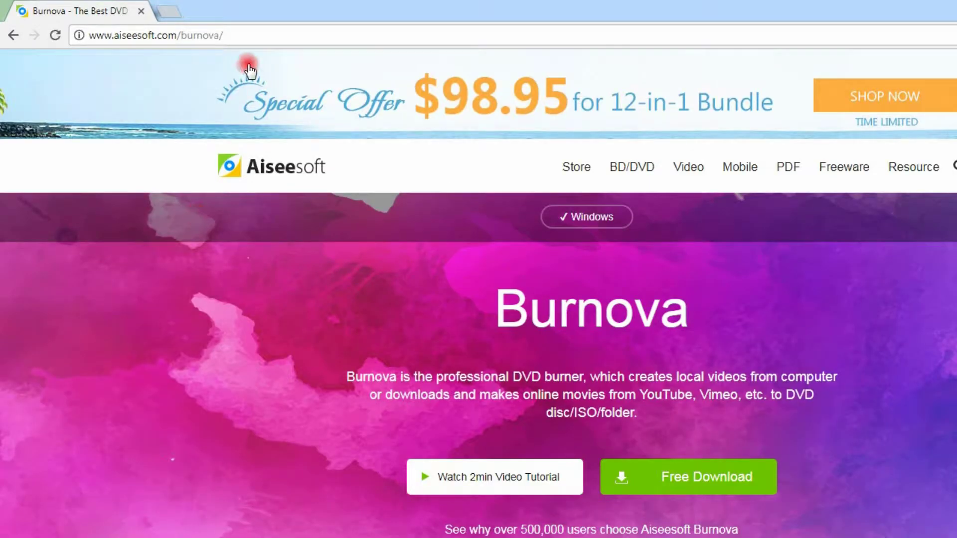
{"action": "left_click", "coordinate": [253, 36]}
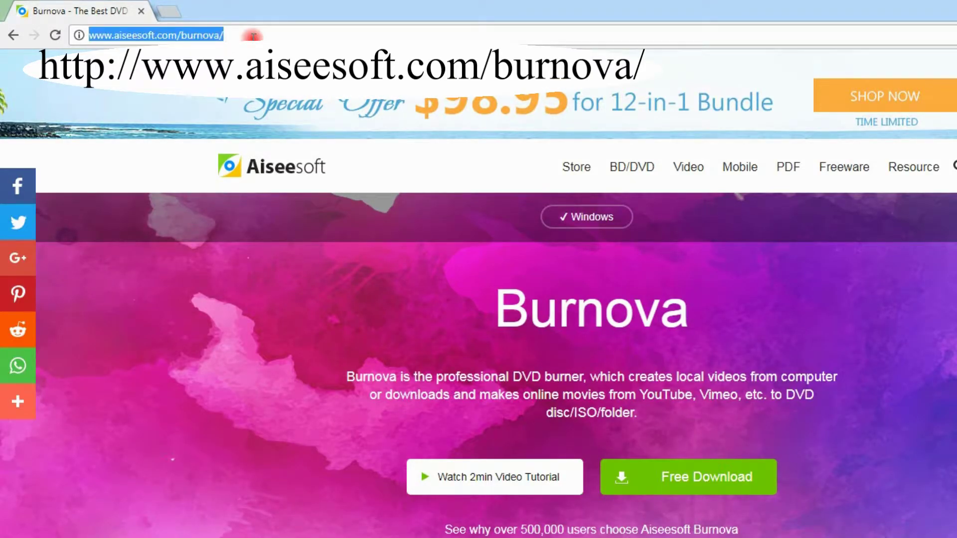
{"action": "left_click", "coordinate": [679, 477]}
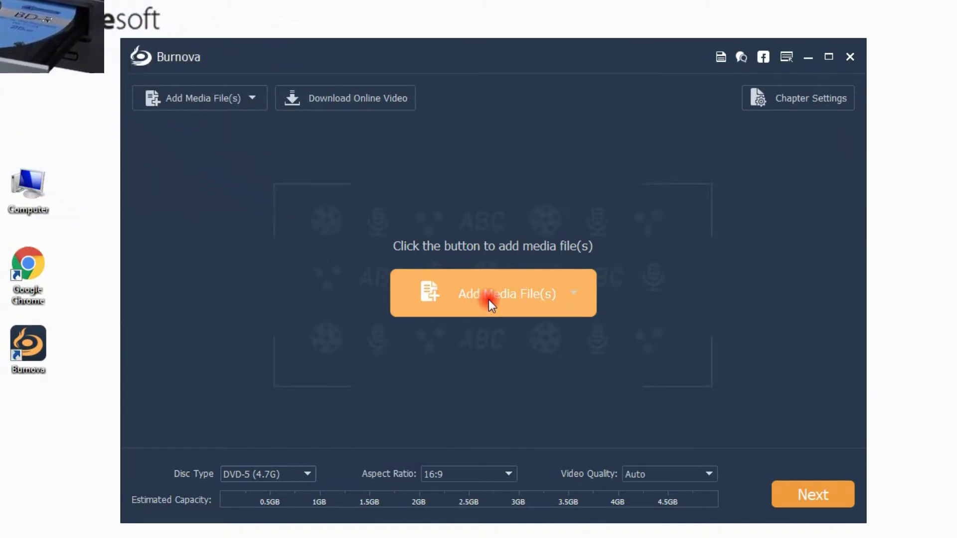
Step: Add the videos 3.mov, 4.wmv and 5.wmv to the project
{"action": "left_click", "coordinate": [252, 97]}
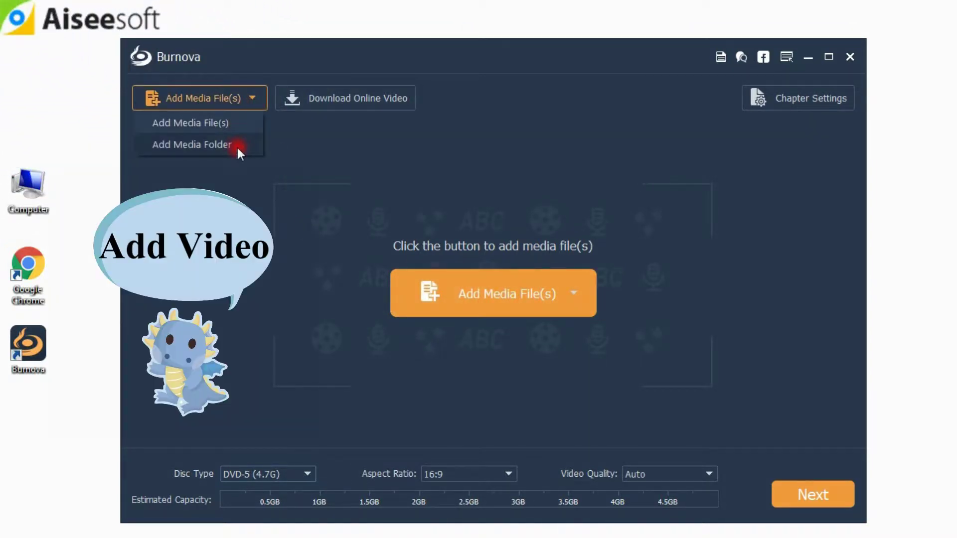
{"action": "left_click", "coordinate": [234, 122]}
{"action": "left_click", "coordinate": [477, 160]}
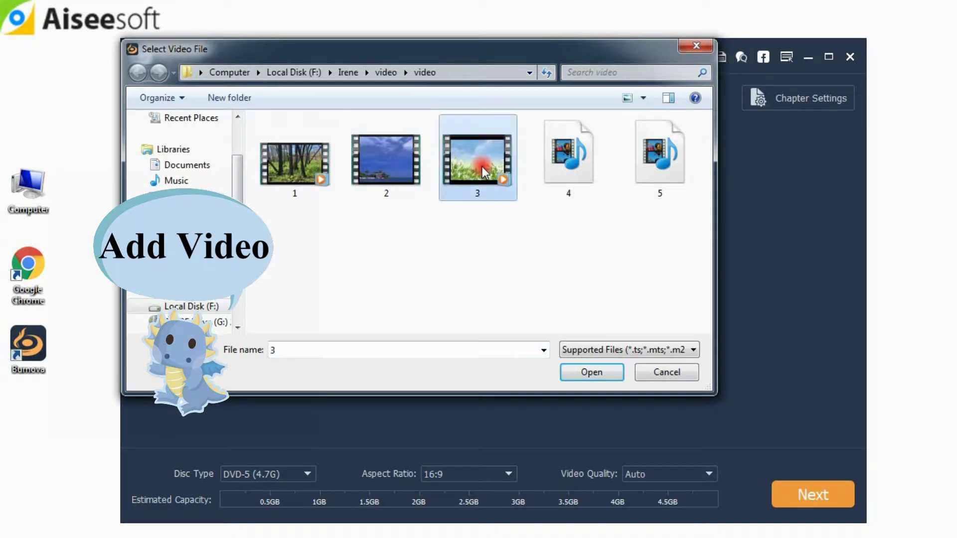
{"action": "left_click", "coordinate": [568, 157], "text": "ctrl"}
{"action": "left_click", "coordinate": [659, 157], "text": "ctrl"}
{"action": "left_click", "coordinate": [595, 372]}
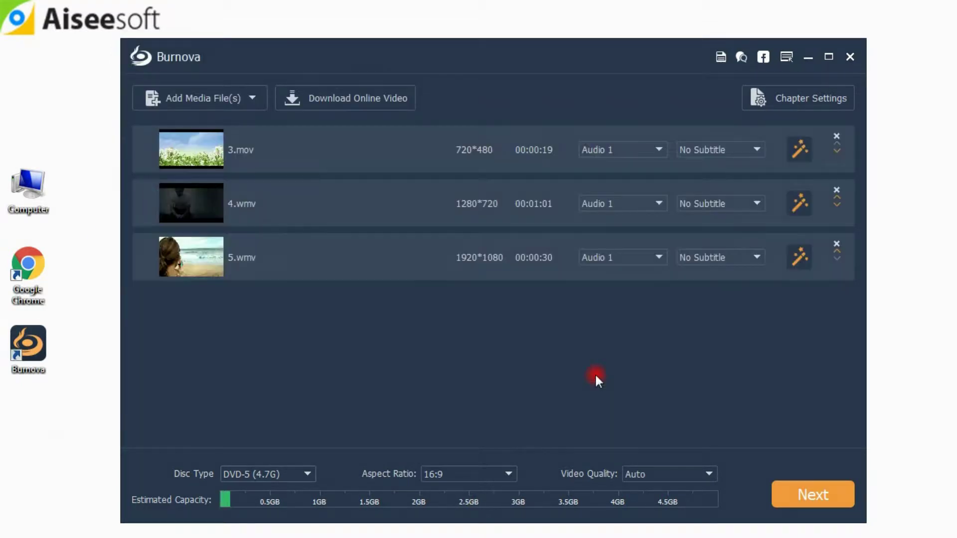
Step: Merge all three videos as chapters of one title in Chapter Settings
{"action": "left_click", "coordinate": [788, 100]}
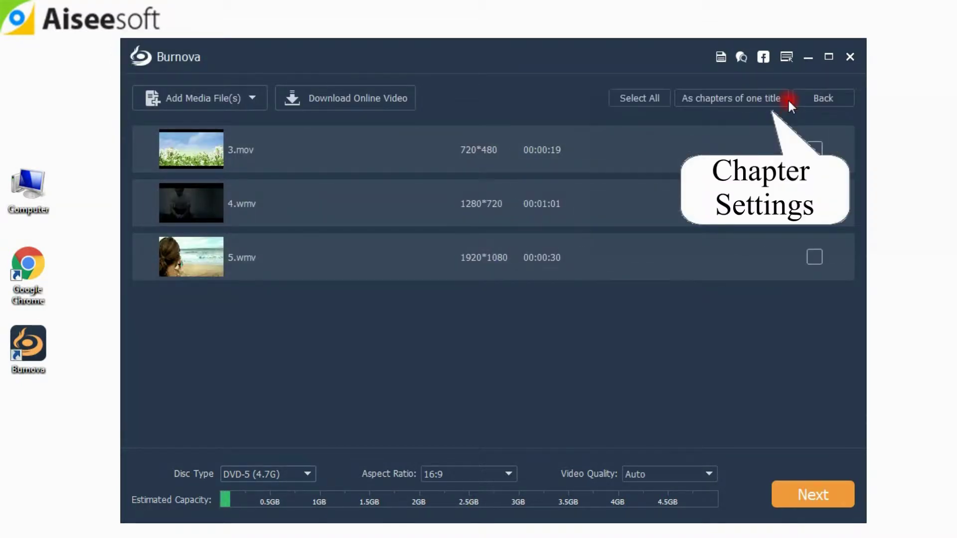
{"action": "left_click", "coordinate": [814, 149]}
{"action": "left_click", "coordinate": [814, 203]}
{"action": "left_click", "coordinate": [814, 257]}
{"action": "left_click", "coordinate": [724, 99]}
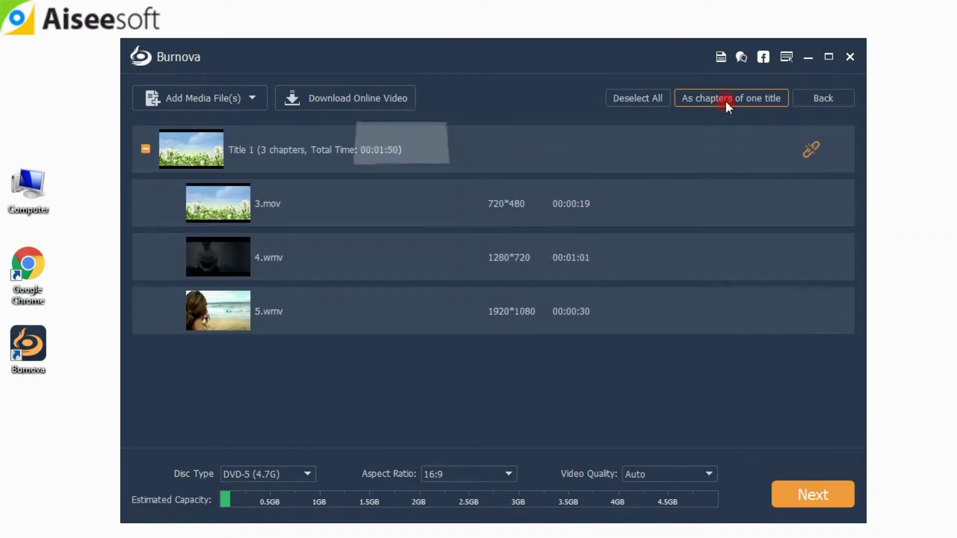
Step: Set the disc type to BD-25 and return to the file list
{"action": "left_click", "coordinate": [234, 474]}
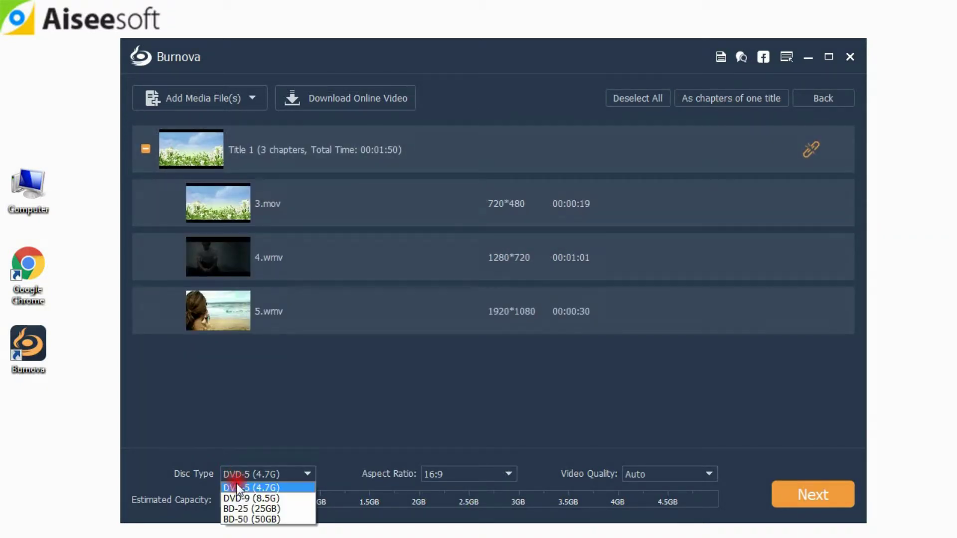
{"action": "left_click", "coordinate": [246, 509]}
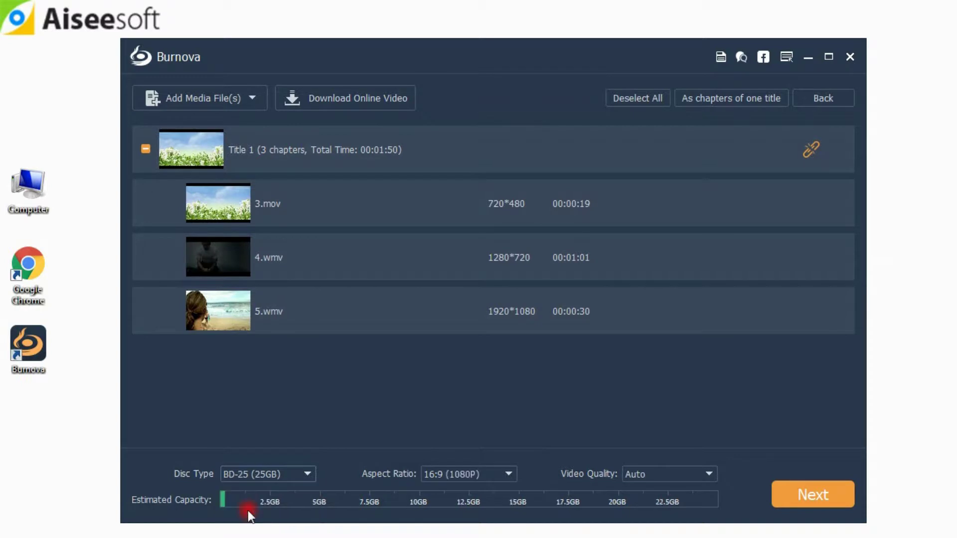
{"action": "left_click", "coordinate": [818, 99]}
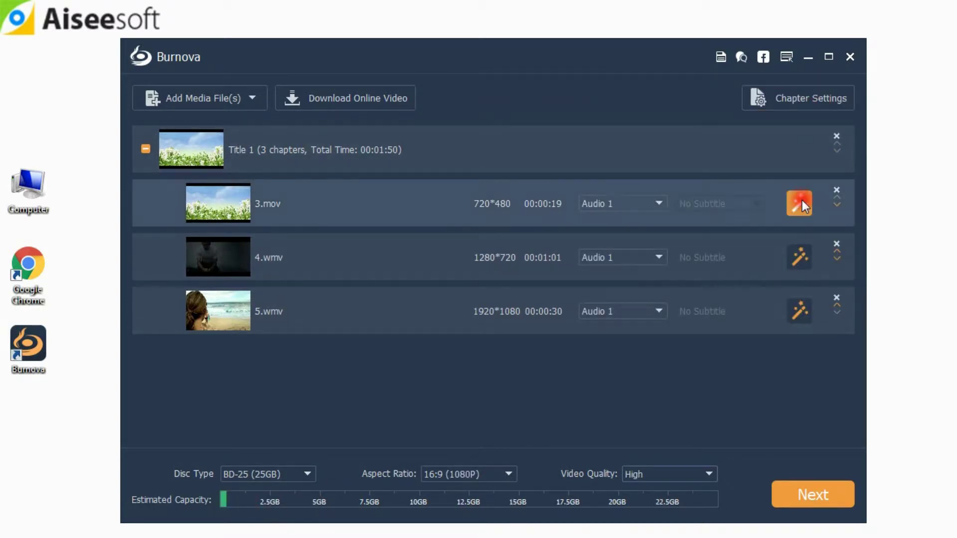
Step: Mirror 5.wmv with Horizontal flip, undoing a trial vertical flip, then view Clip and Crop settings
{"action": "left_click", "coordinate": [797, 309]}
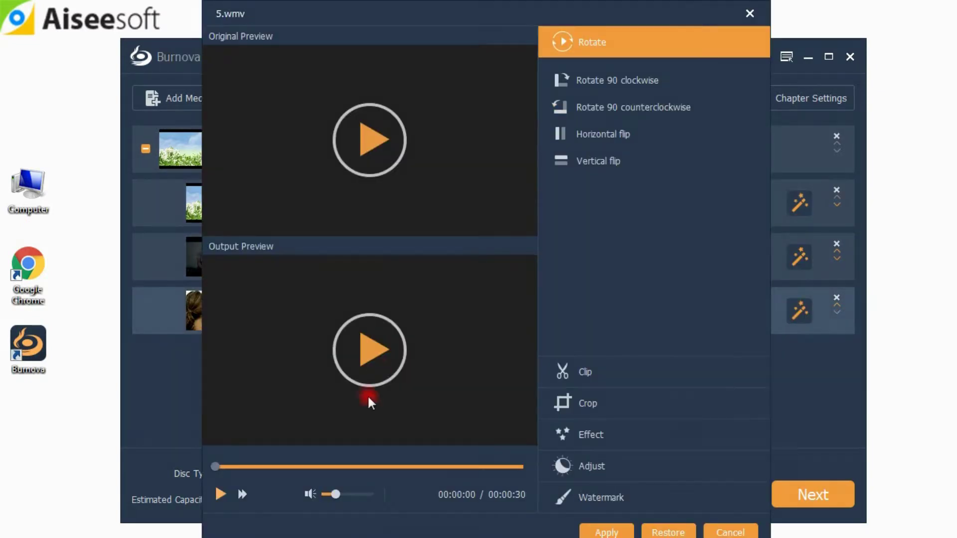
{"action": "left_click", "coordinate": [372, 352]}
{"action": "left_click", "coordinate": [222, 492]}
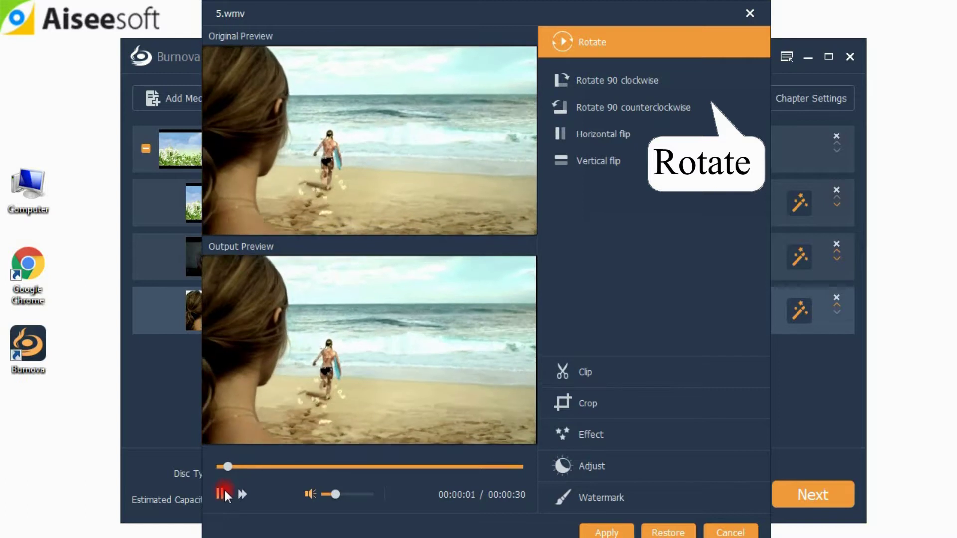
{"action": "left_click", "coordinate": [563, 160]}
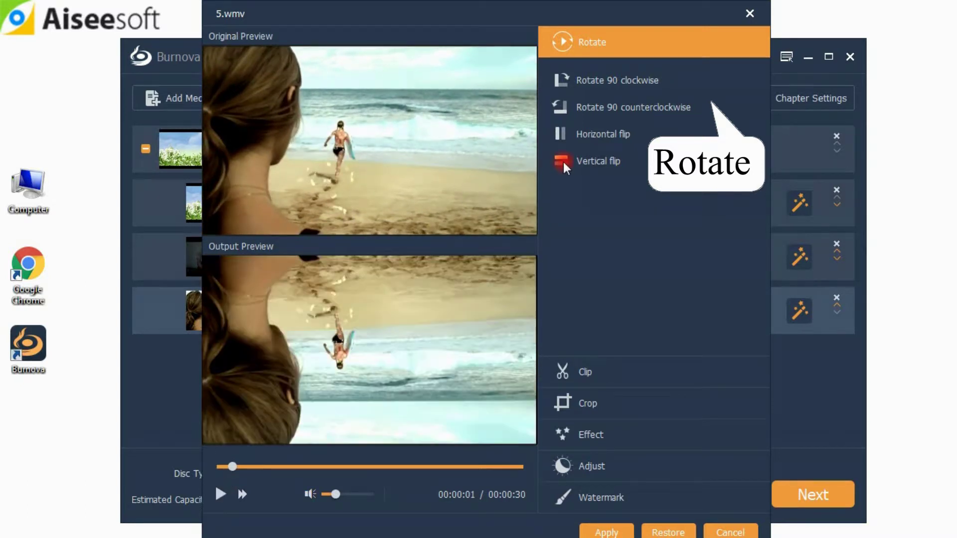
{"action": "left_click", "coordinate": [560, 157]}
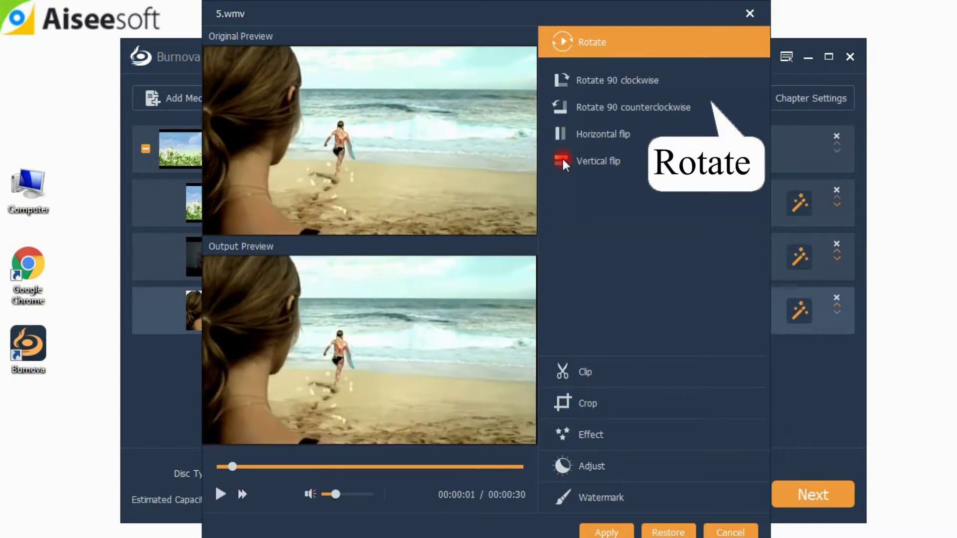
{"action": "left_click", "coordinate": [562, 130]}
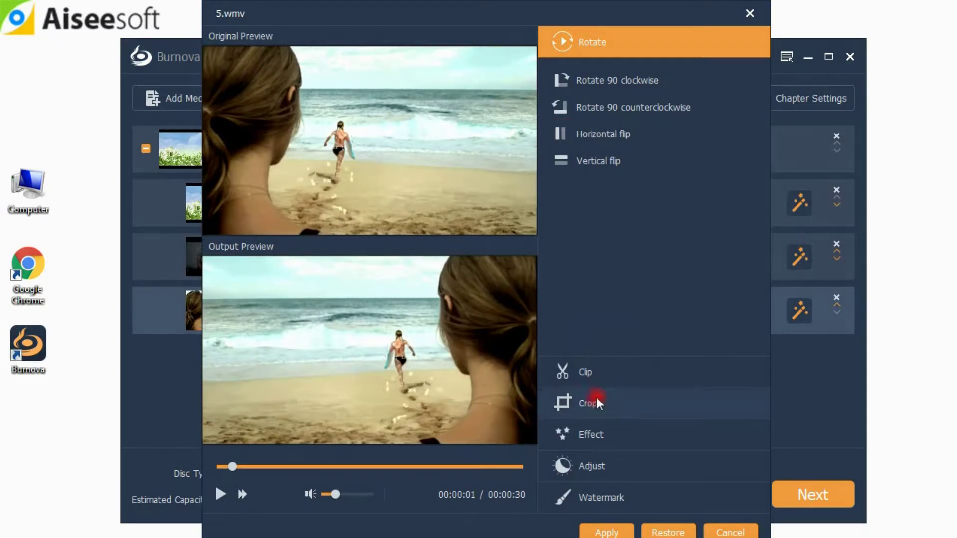
{"action": "left_click", "coordinate": [591, 371]}
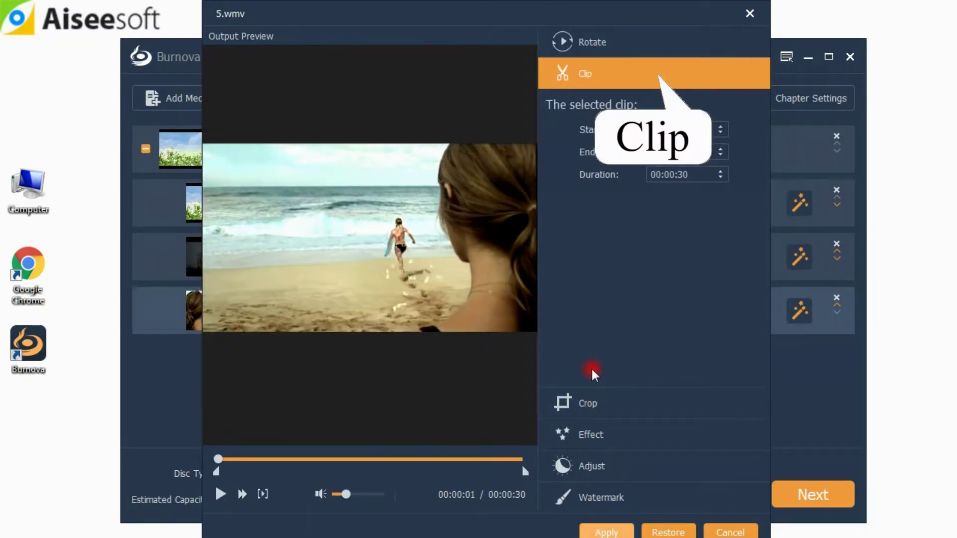
{"action": "left_click", "coordinate": [592, 397]}
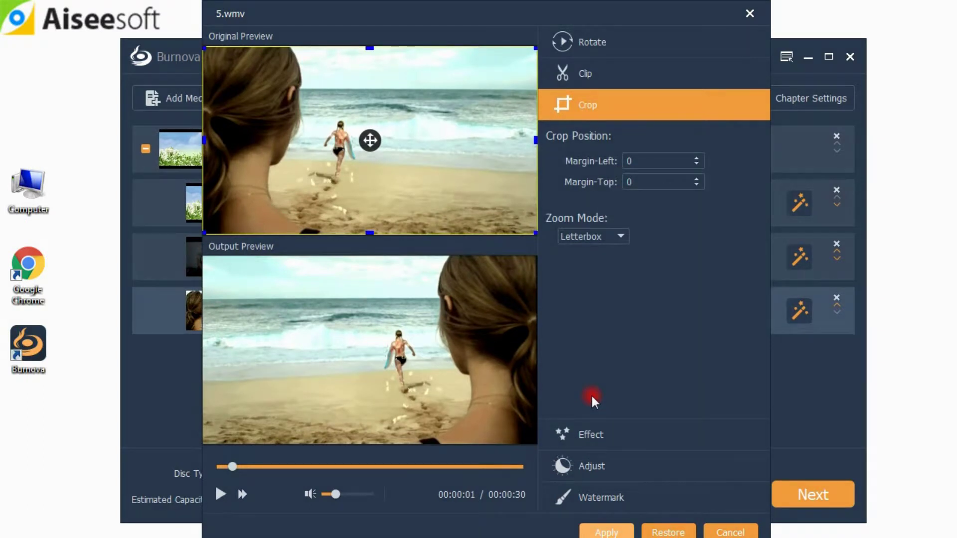
Step: Apply the woven texture effect to 5.wmv, then raise its brightness in Adjust
{"action": "left_click", "coordinate": [592, 433]}
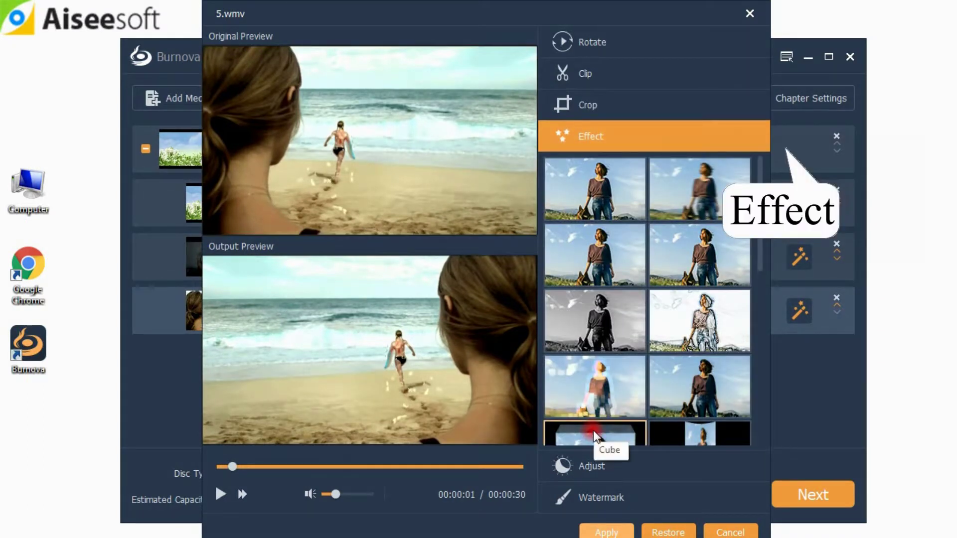
{"action": "left_click", "coordinate": [681, 324]}
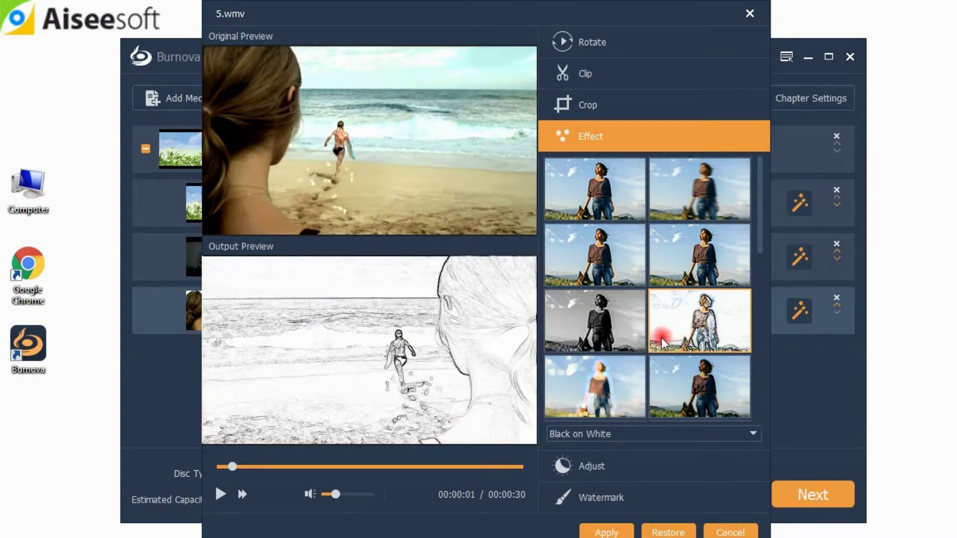
{"action": "left_click", "coordinate": [611, 379]}
{"action": "left_click", "coordinate": [695, 377]}
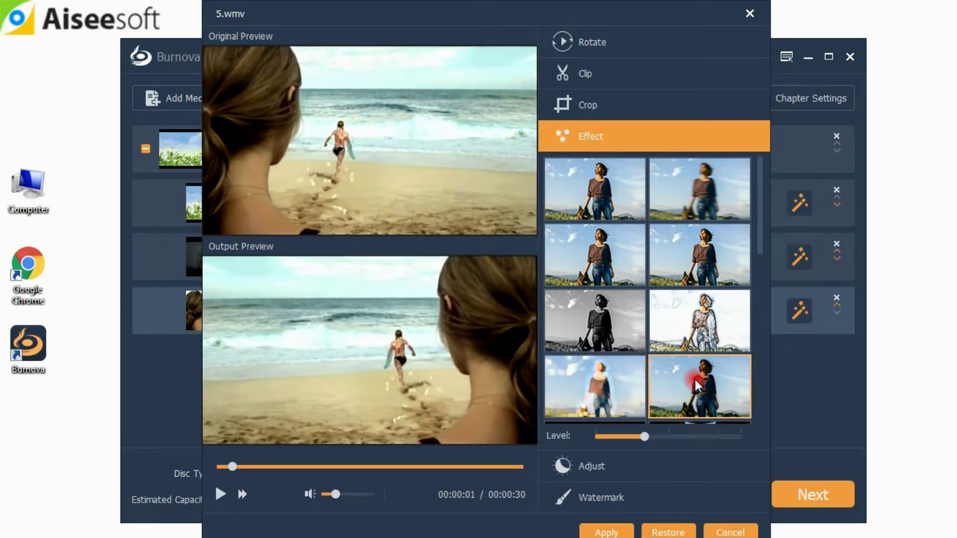
{"action": "scroll", "coordinate": [695, 378], "scroll_direction": "down", "scroll_amount": 3}
{"action": "left_click", "coordinate": [689, 388]}
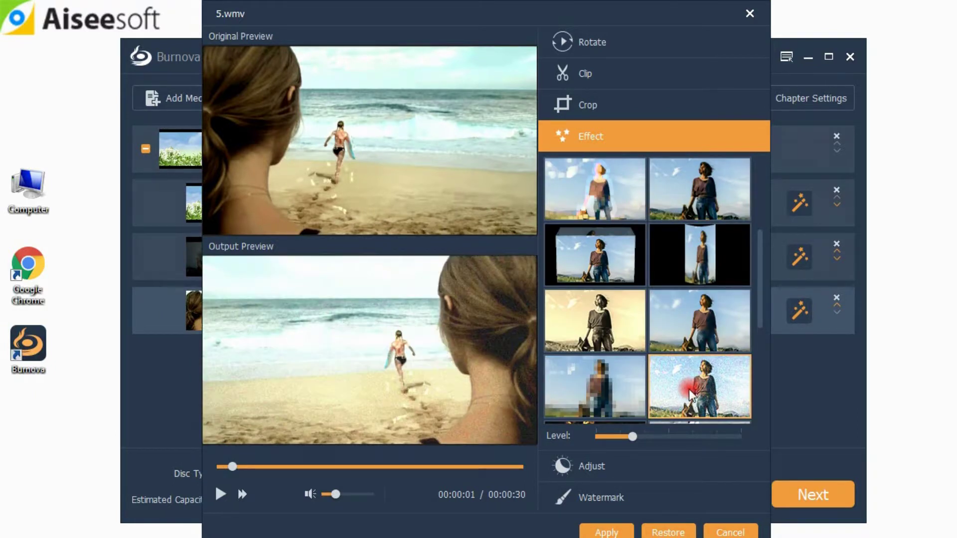
{"action": "scroll", "coordinate": [690, 387], "scroll_direction": "down", "scroll_amount": 3}
{"action": "left_click", "coordinate": [689, 382]}
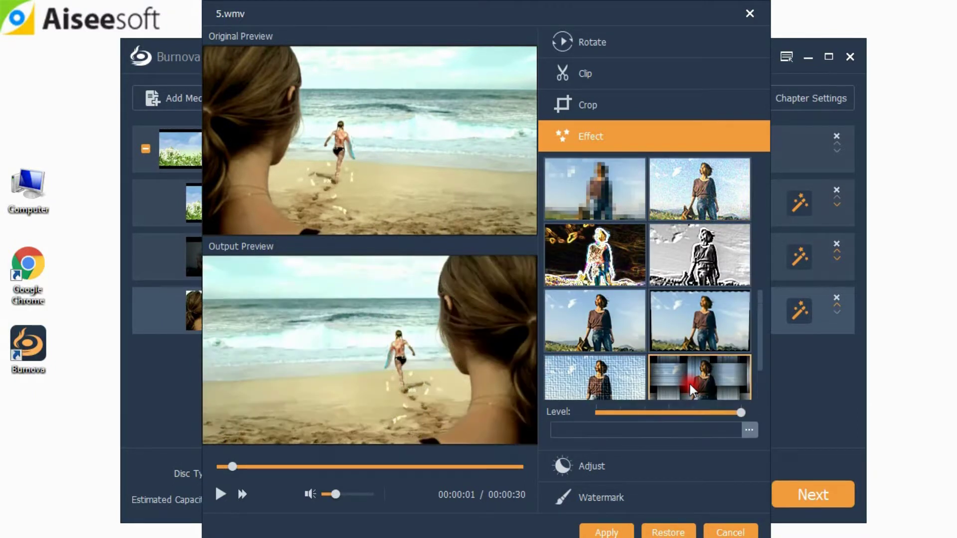
{"action": "left_click", "coordinate": [673, 466]}
{"action": "mouse_move", "coordinate": [657, 231]}
{"action": "left_mouse_down"}
{"action": "mouse_move", "coordinate": [672, 203]}
{"action": "mouse_move", "coordinate": [664, 290]}
{"action": "left_mouse_up"}
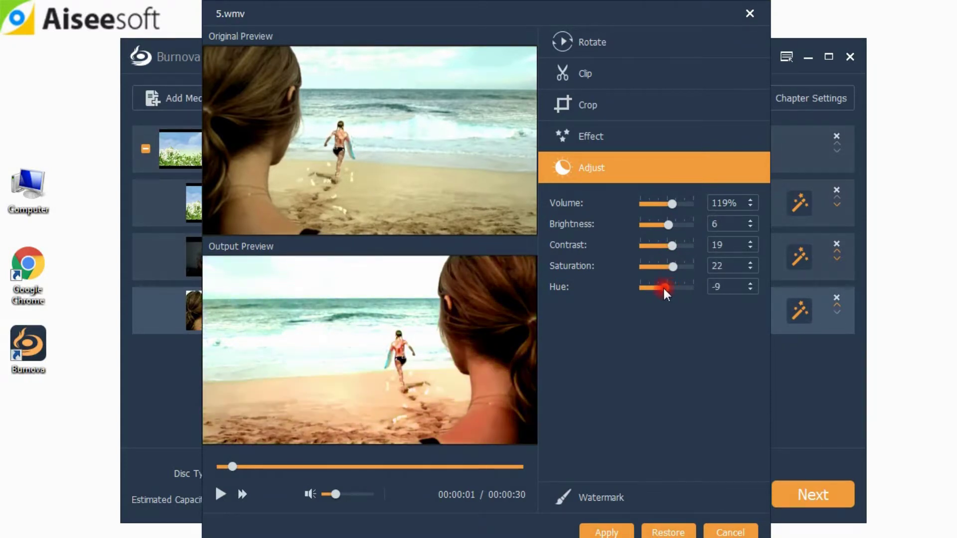
Step: Add an enlarged 'Summer' text watermark in the bottom-right corner of 5.wmv
{"action": "left_click", "coordinate": [633, 498]}
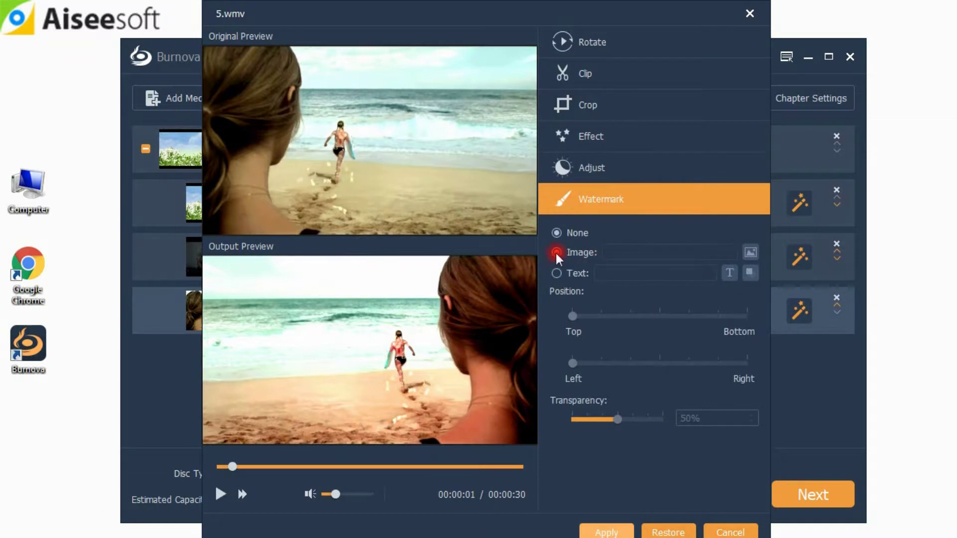
{"action": "left_click", "coordinate": [556, 273]}
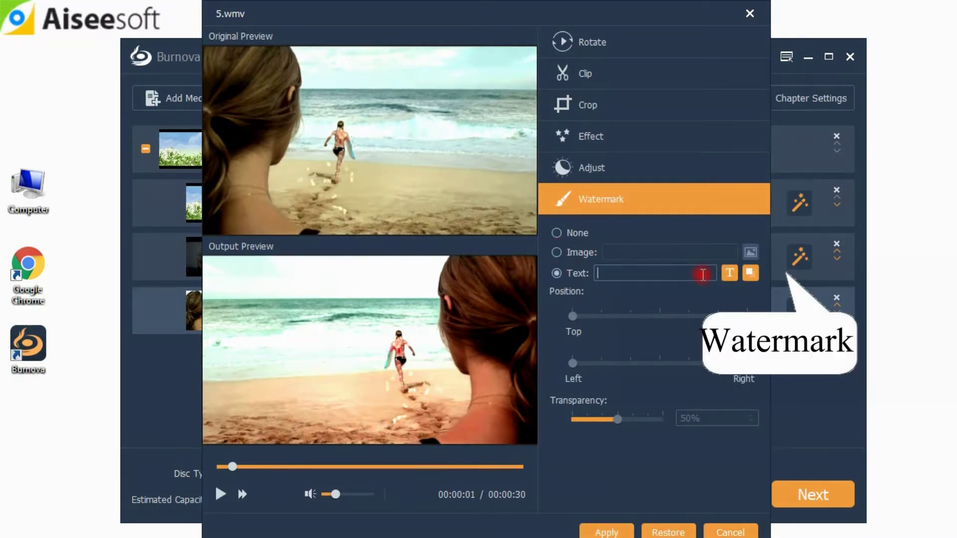
{"action": "left_click", "coordinate": [702, 275]}
{"action": "type", "text": "Summ"}
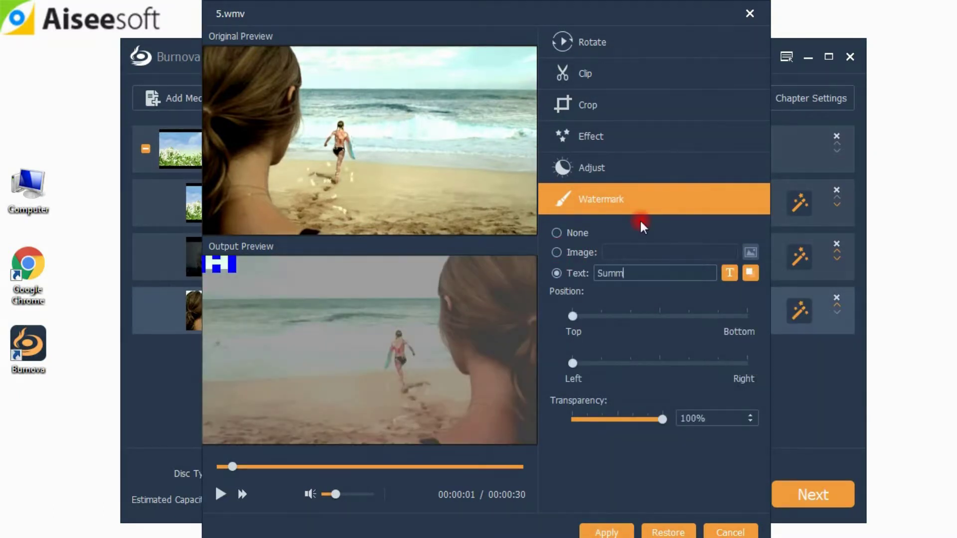
{"action": "type", "text": "er"}
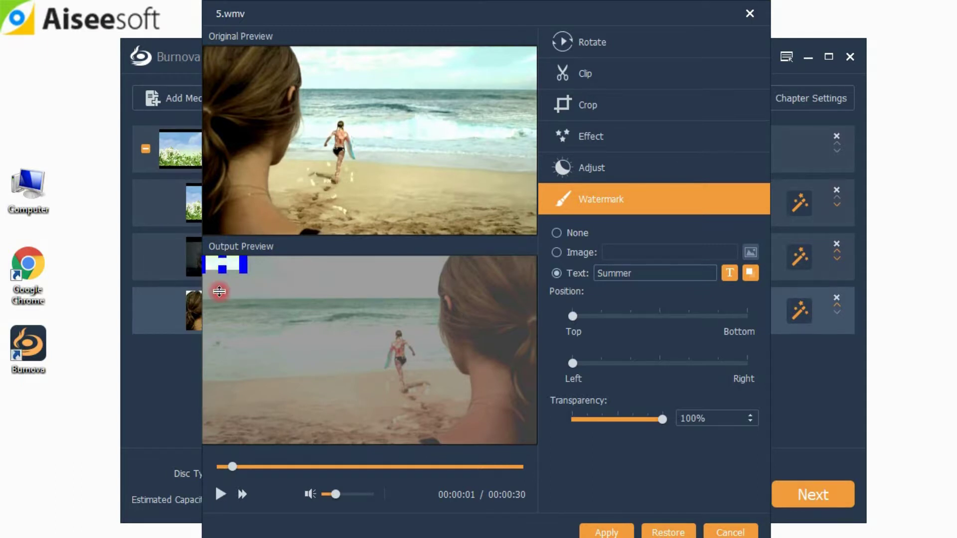
{"action": "left_click_drag", "start_coordinate": [244, 283], "coordinate": [374, 283]}
{"action": "left_click_drag", "start_coordinate": [573, 316], "coordinate": [749, 304]}
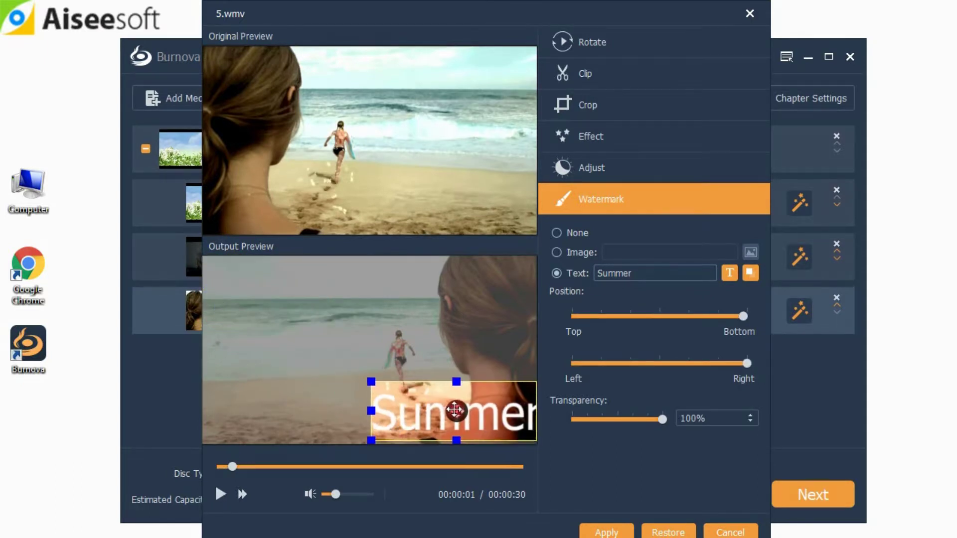
Step: Set the watermark font and yellow colour, then apply all edits
{"action": "left_click", "coordinate": [730, 273]}
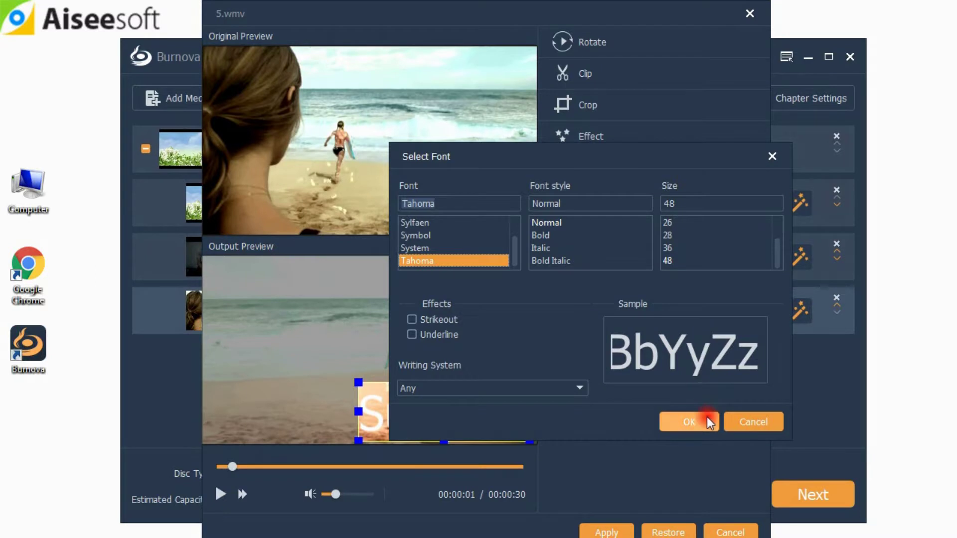
{"action": "left_click", "coordinate": [707, 418]}
{"action": "left_click", "coordinate": [748, 273]}
{"action": "left_click", "coordinate": [238, 61]}
{"action": "left_click", "coordinate": [238, 225]}
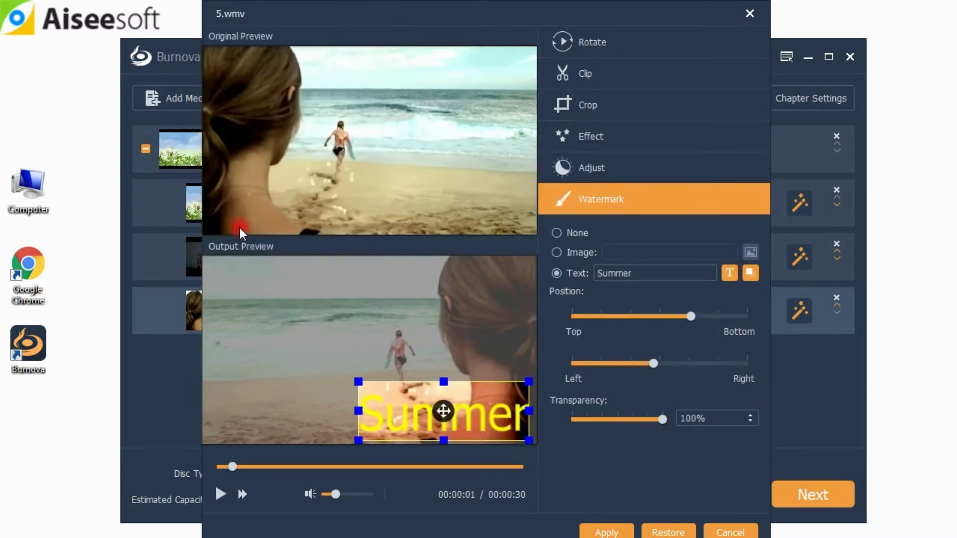
{"action": "left_click", "coordinate": [621, 532]}
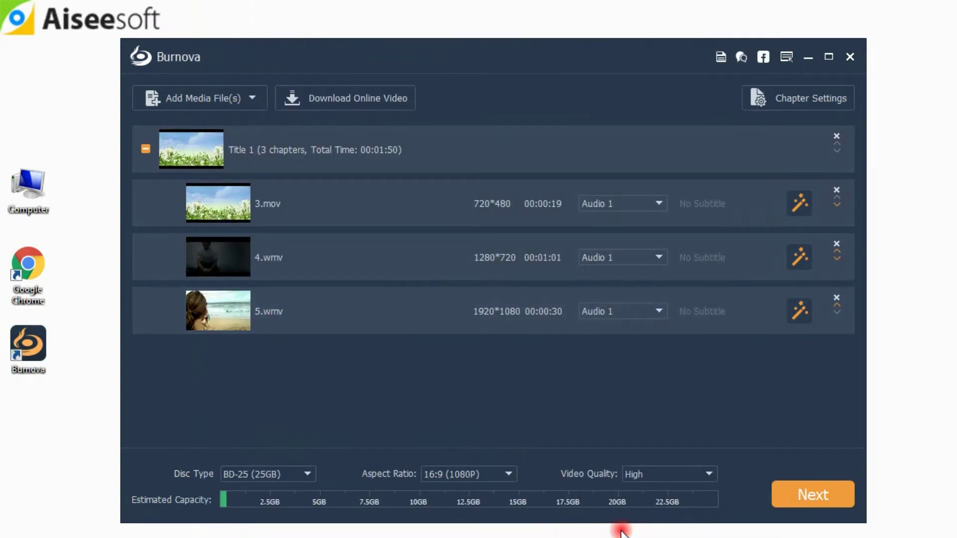
Step: Add 'Shadowlands 3 - Machine' as the disc menu's background music
{"action": "left_click", "coordinate": [800, 494]}
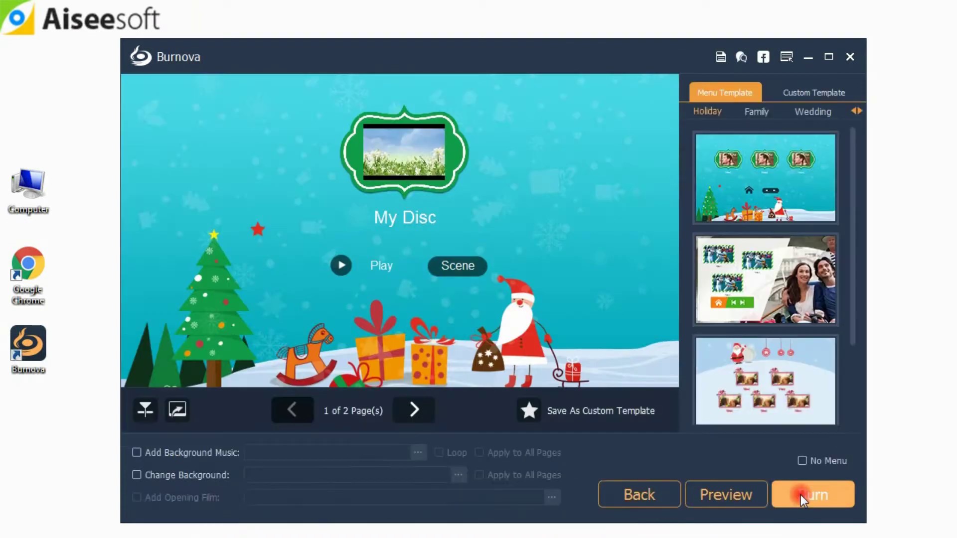
{"action": "left_click", "coordinate": [460, 441]}
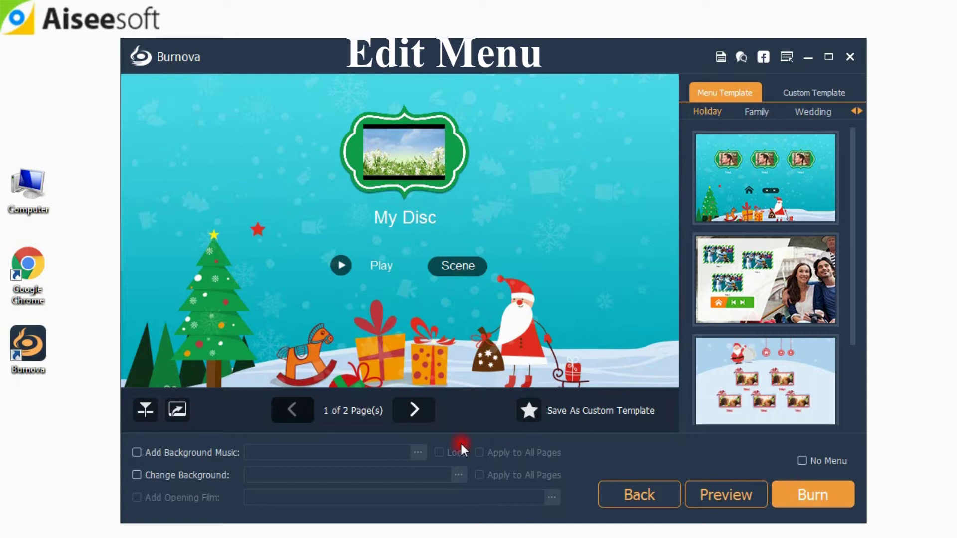
{"action": "left_click", "coordinate": [399, 418]}
{"action": "left_click", "coordinate": [136, 452]}
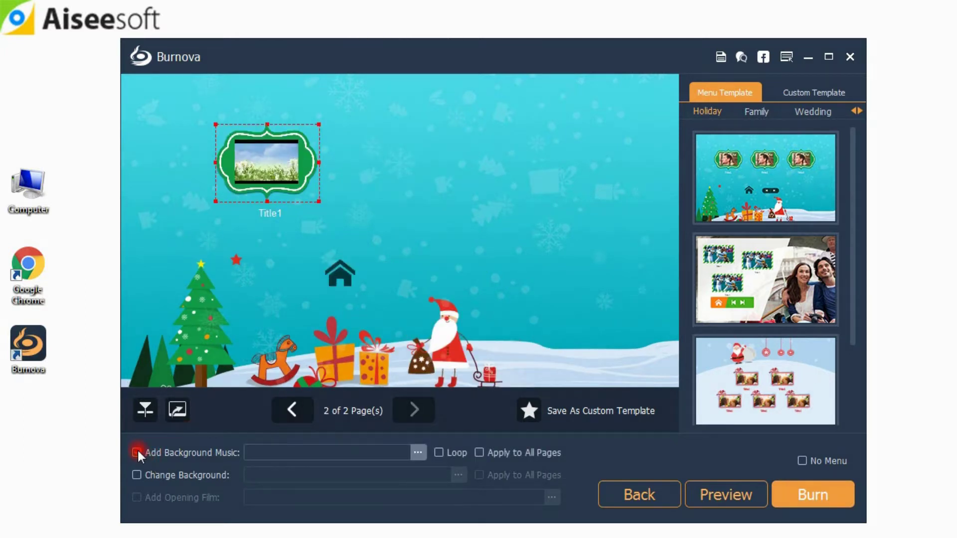
{"action": "left_click", "coordinate": [418, 453]}
{"action": "left_click", "coordinate": [342, 205]}
{"action": "left_click", "coordinate": [566, 374]}
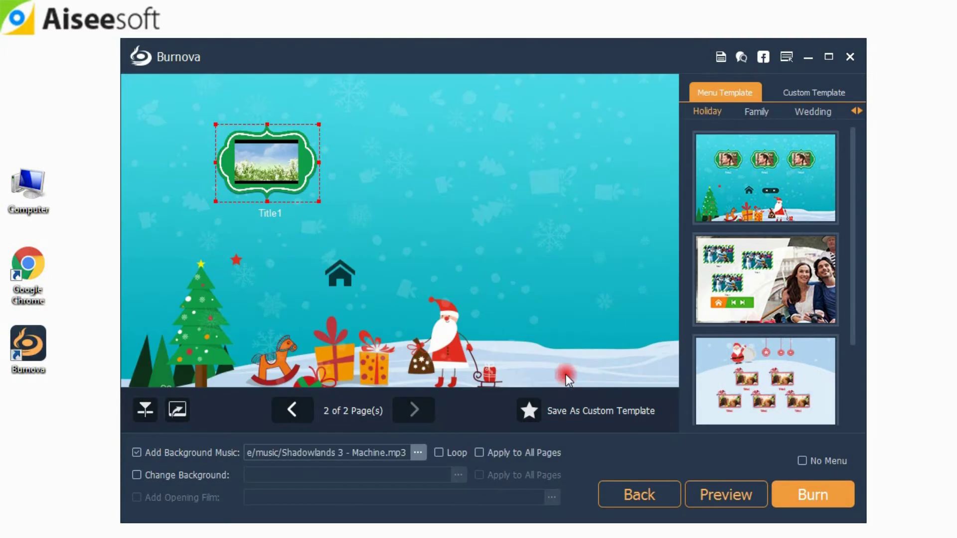
Step: Set 303860.jpg as the menu background image and continue to burn settings
{"action": "left_click", "coordinate": [198, 474]}
{"action": "left_click", "coordinate": [458, 475]}
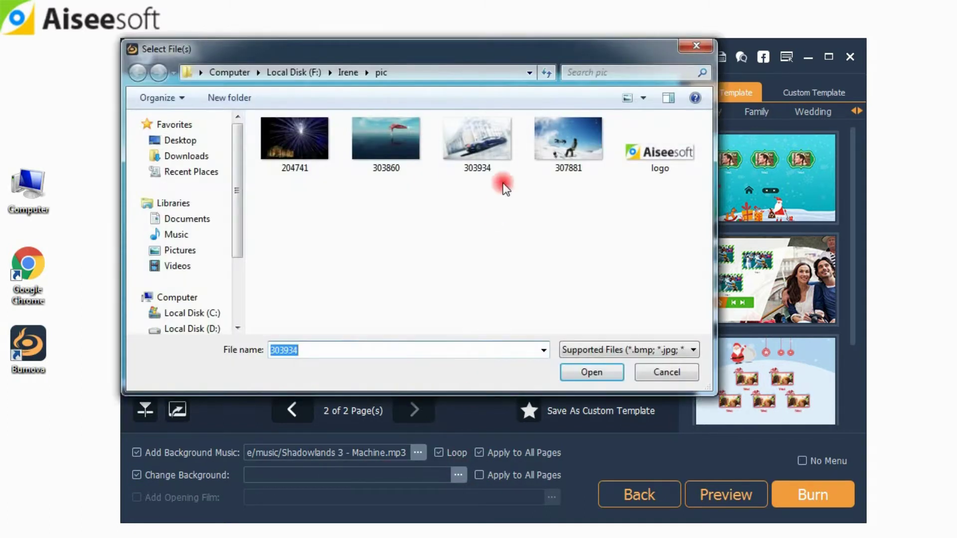
{"action": "left_click", "coordinate": [386, 142]}
{"action": "left_click", "coordinate": [562, 371]}
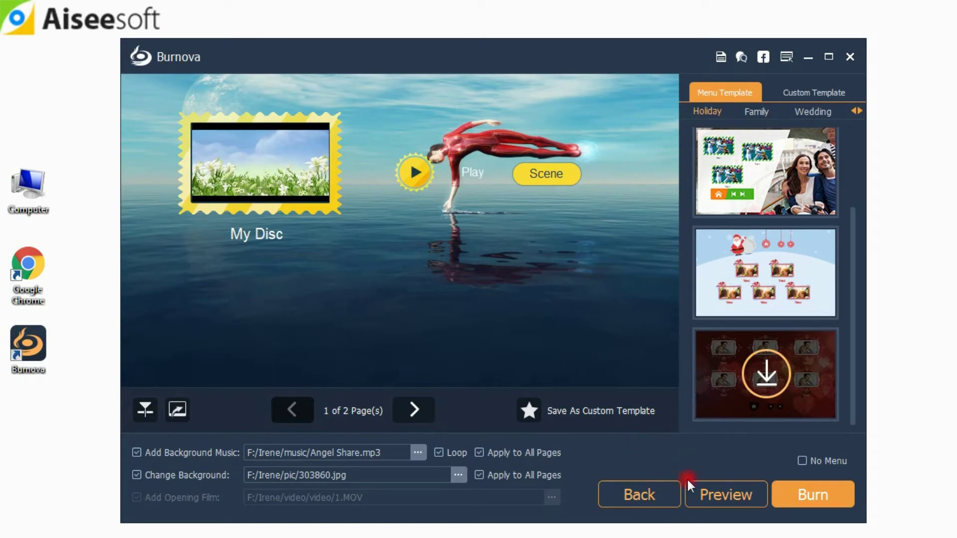
{"action": "left_click", "coordinate": [803, 495]}
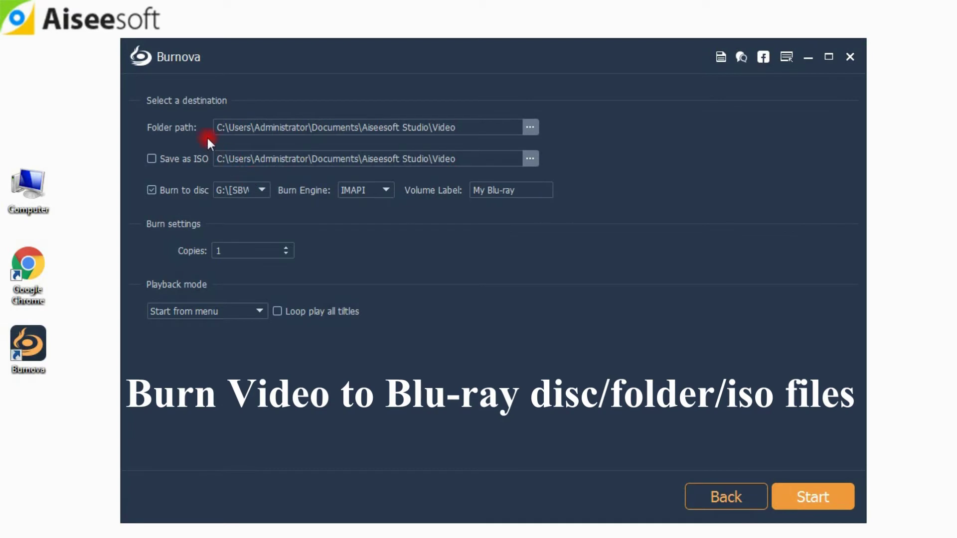
Step: Keep IMAPI and Start from menu playback, and set the volume label to 'haha'
{"action": "left_click", "coordinate": [183, 160]}
{"action": "left_click", "coordinate": [378, 192]}
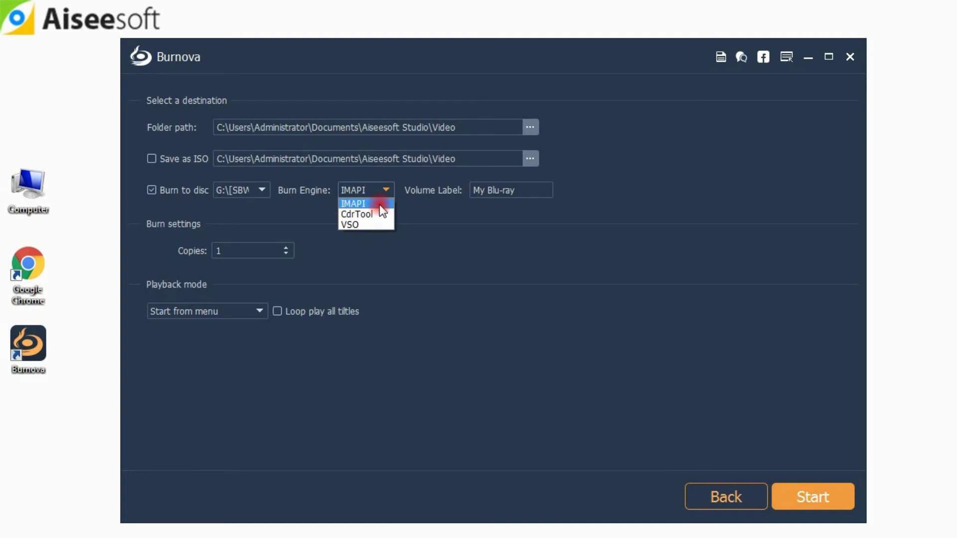
{"action": "left_click", "coordinate": [379, 204]}
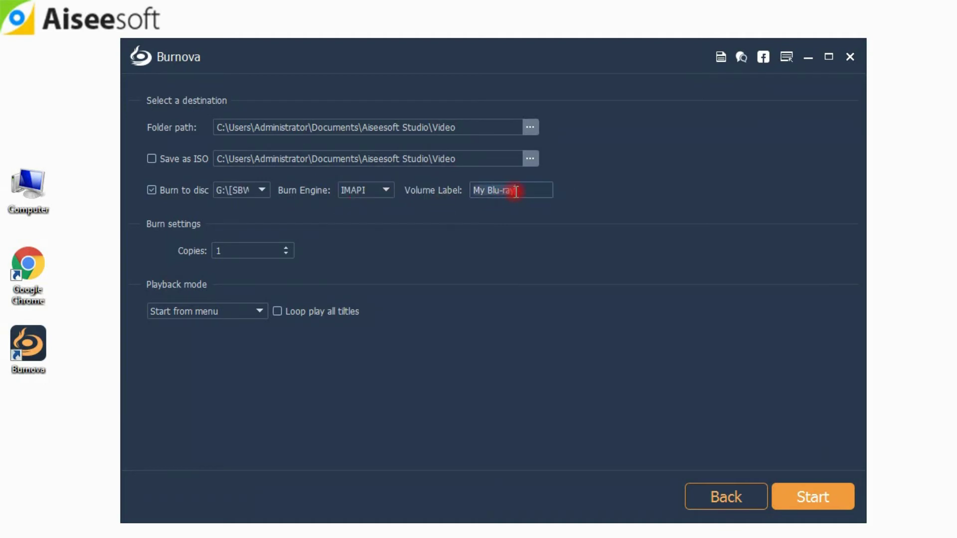
{"action": "triple_click", "coordinate": [516, 192]}
{"action": "type", "text": "haha"}
{"action": "left_click", "coordinate": [230, 312]}
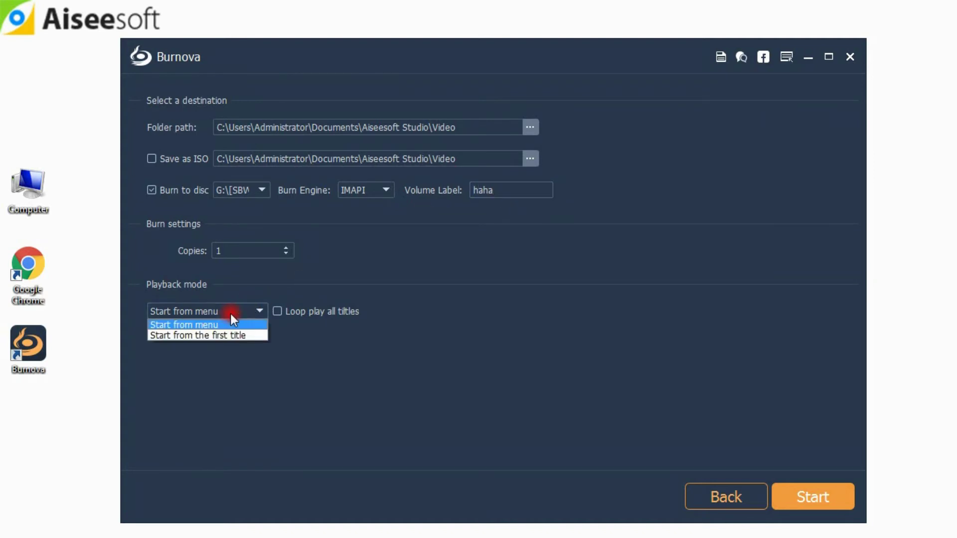
{"action": "left_click", "coordinate": [237, 324]}
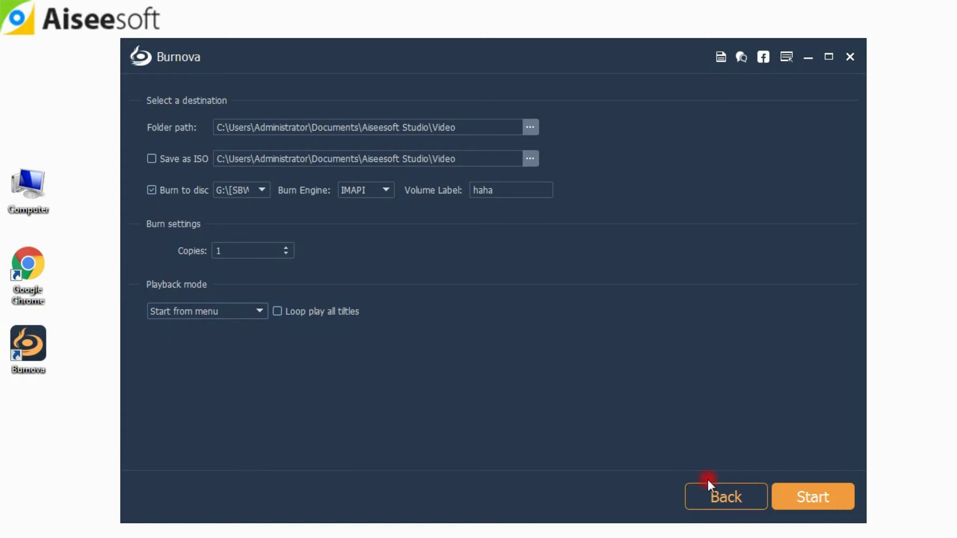
Step: Start burning the Blu-ray disc
{"action": "left_click", "coordinate": [821, 500]}
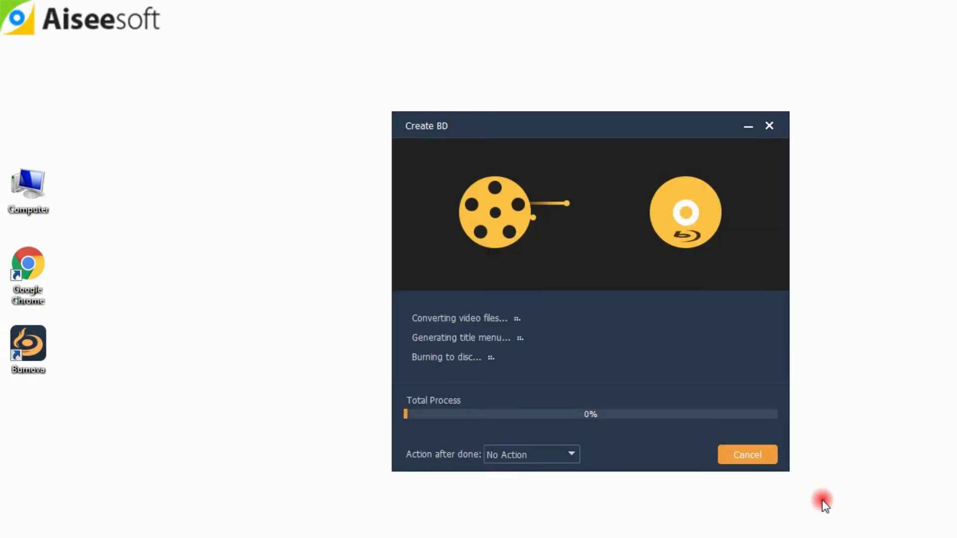